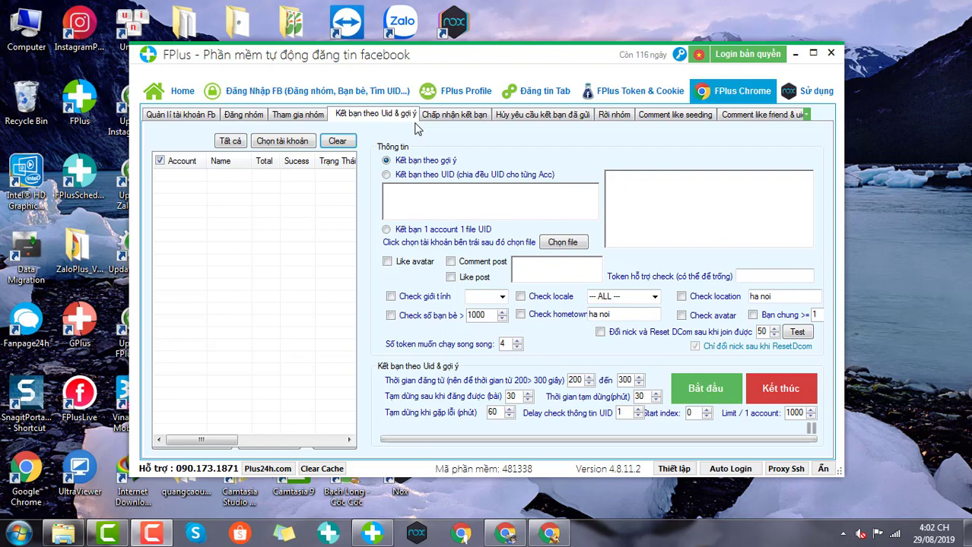
Load all managed Facebook accounts into the Kết bạn theo Uid & gợi ý account list and clear the list again.
{"action": "left_click", "coordinate": [202, 114]}
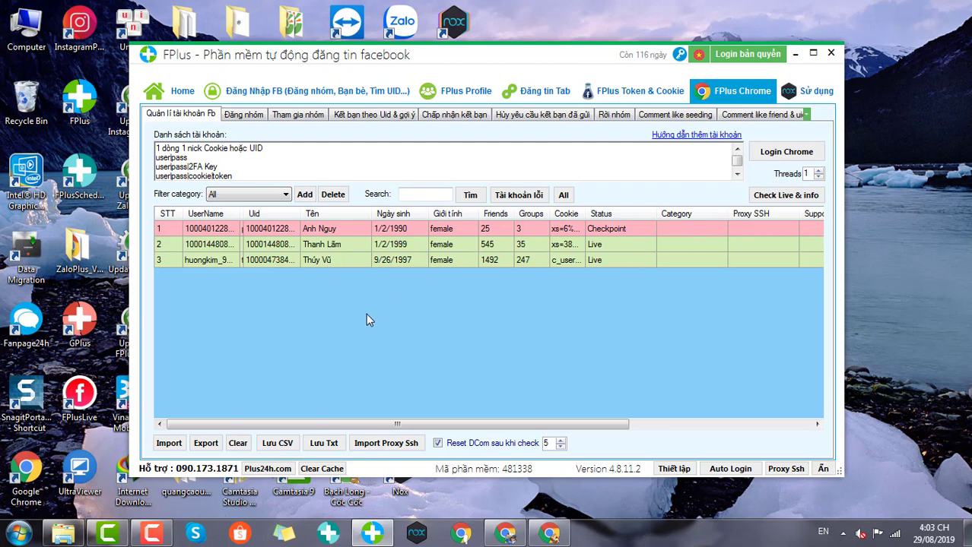
{"action": "left_click", "coordinate": [369, 118]}
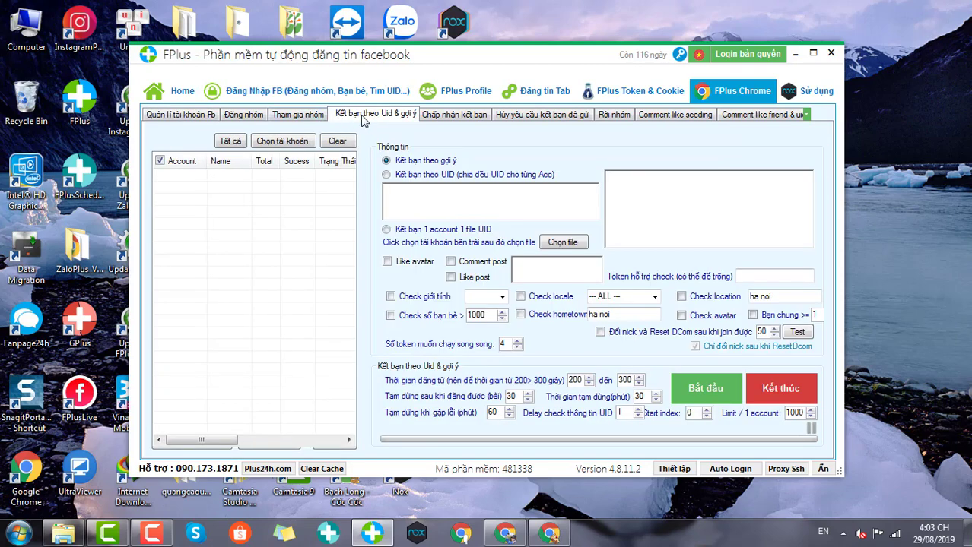
{"action": "left_click", "coordinate": [231, 143]}
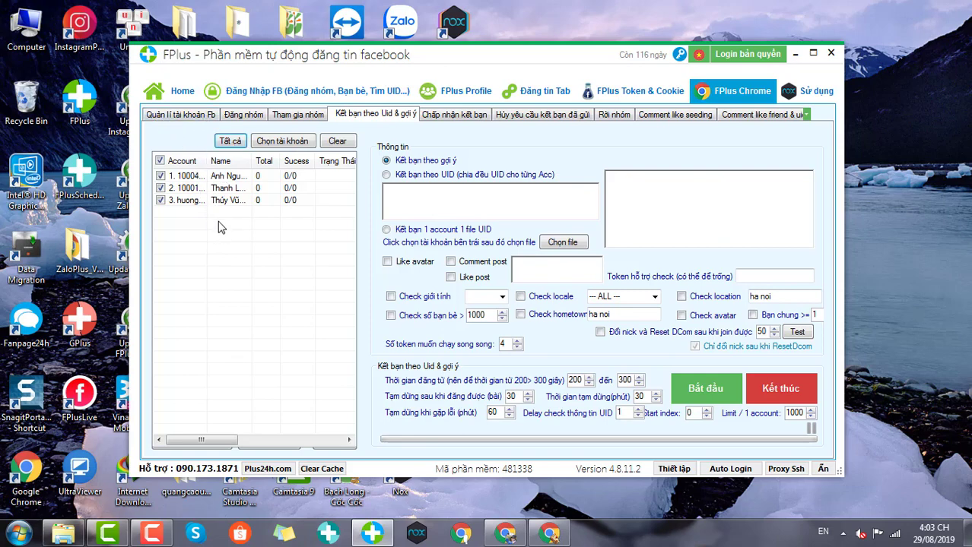
{"action": "left_click", "coordinate": [337, 140]}
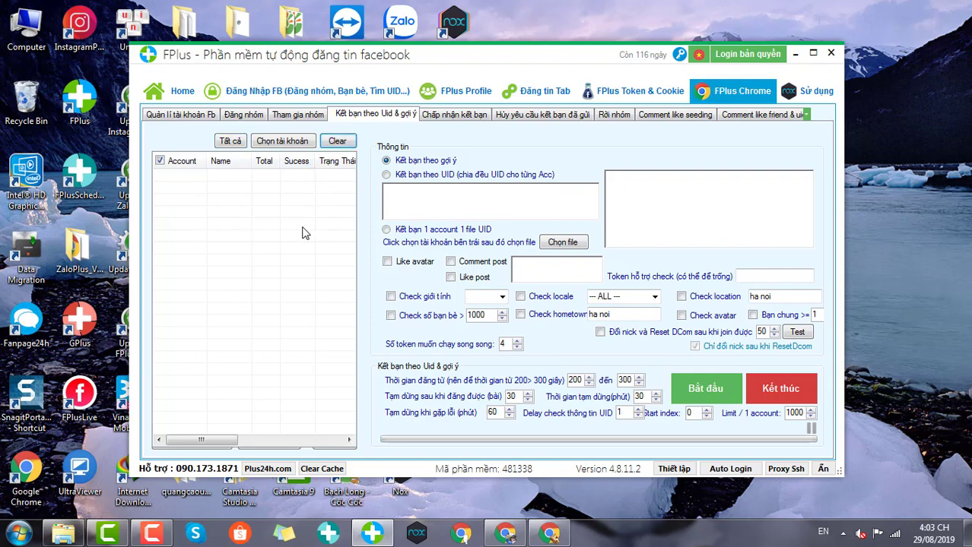
Add only the two accounts with Live status to the friend-request account list.
{"action": "left_click", "coordinate": [282, 141]}
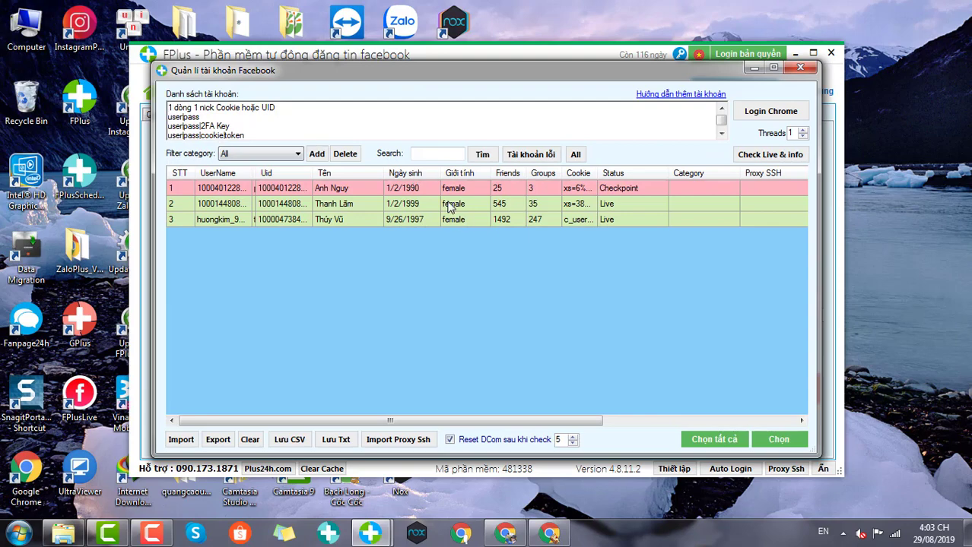
{"action": "left_click_drag", "start_coordinate": [449, 204], "coordinate": [450, 227]}
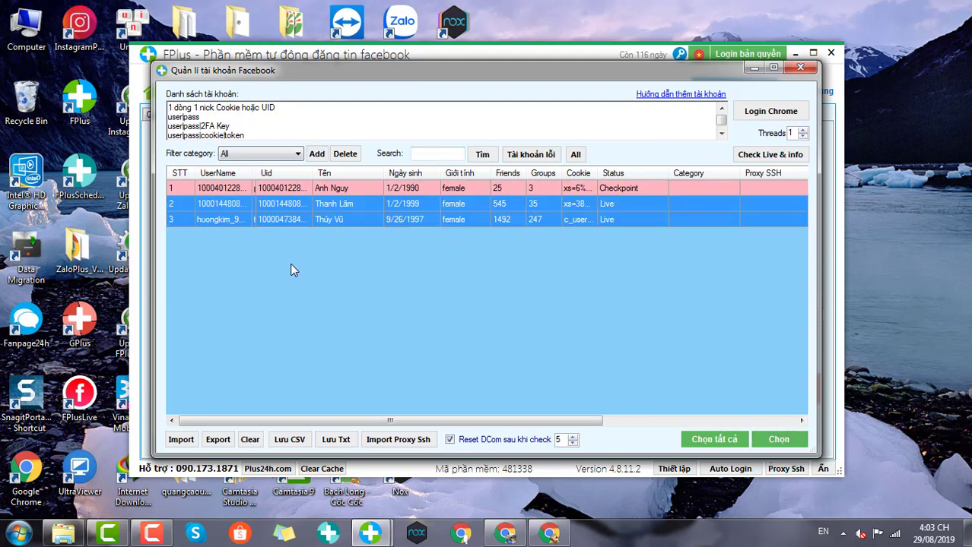
{"action": "left_click", "coordinate": [781, 441]}
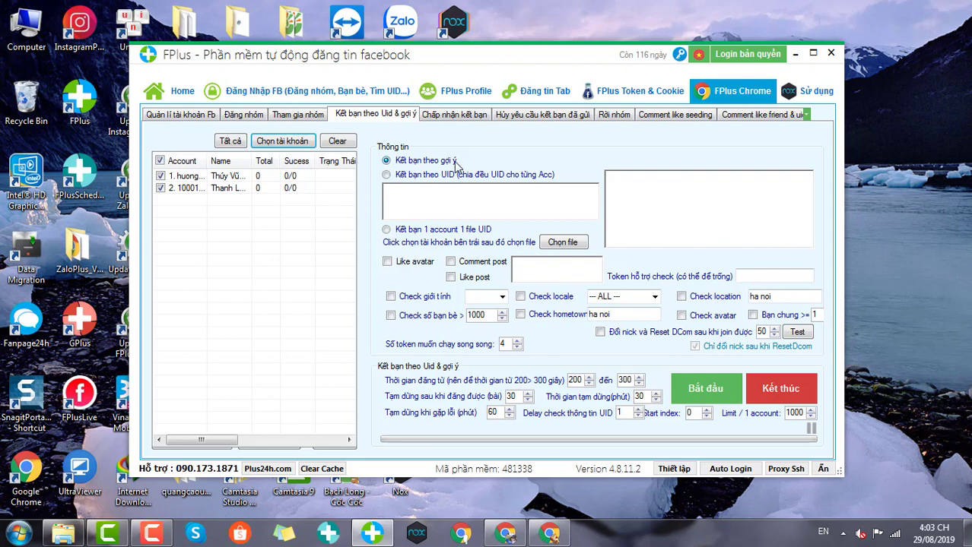
Switch the friend-adding mode to Kết bạn theo UID and activate its UID list field.
{"action": "left_click", "coordinate": [386, 176]}
{"action": "left_click", "coordinate": [404, 195]}
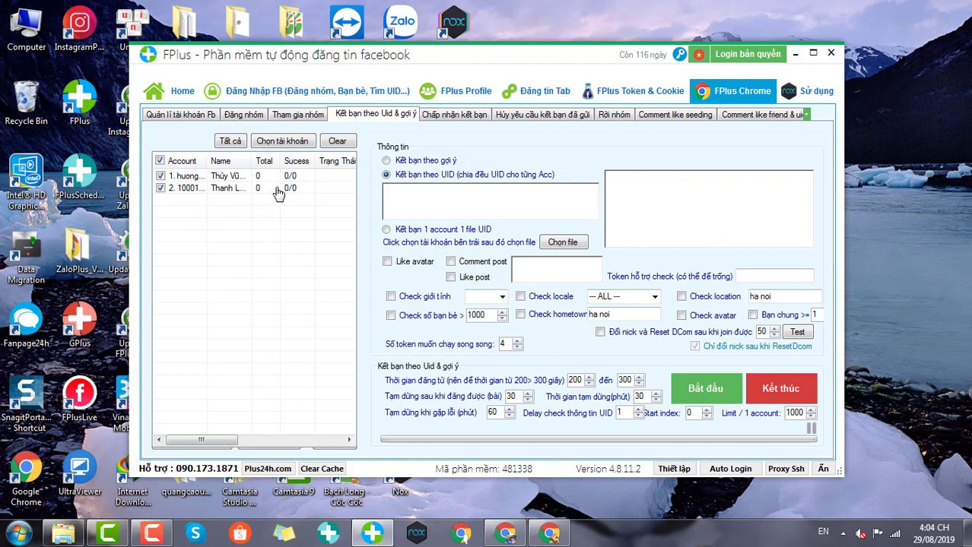
Switch to Kết bạn 1 account 1 file UID and browse for the first account's UID file, cancelling without choosing one.
{"action": "left_click", "coordinate": [391, 232]}
{"action": "left_click", "coordinate": [180, 179]}
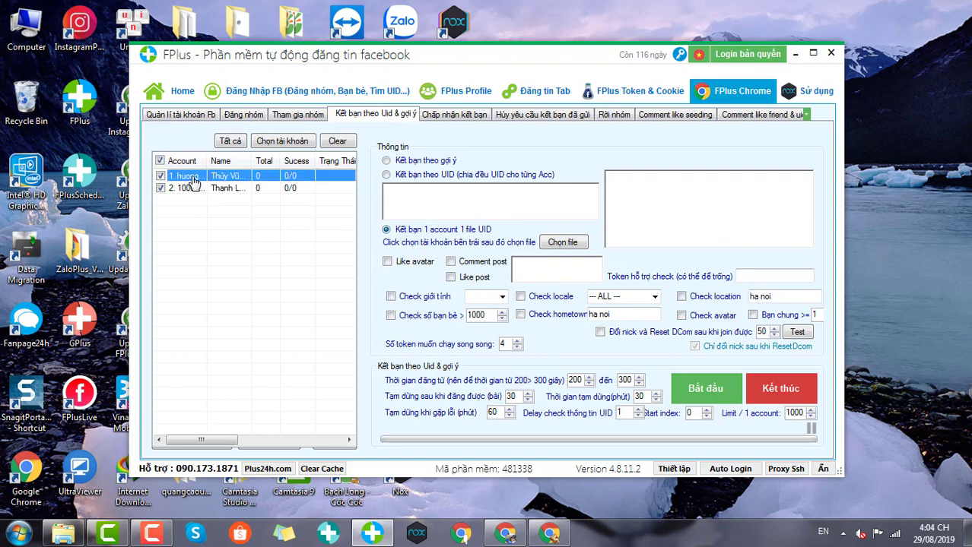
{"action": "left_click", "coordinate": [565, 251]}
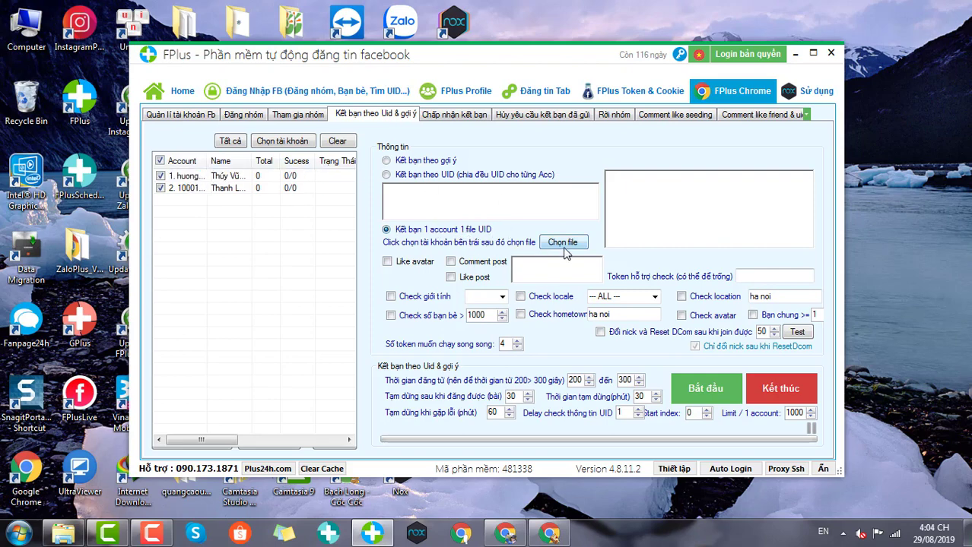
{"action": "scroll", "coordinate": [552, 302], "scroll_direction": "down", "scroll_amount": 2}
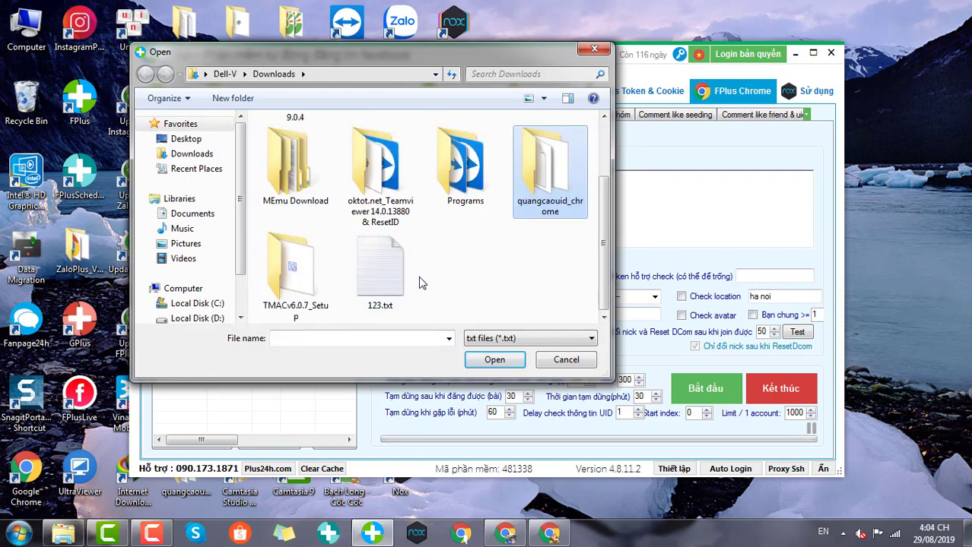
{"action": "left_click", "coordinate": [579, 361]}
{"action": "left_click", "coordinate": [218, 176]}
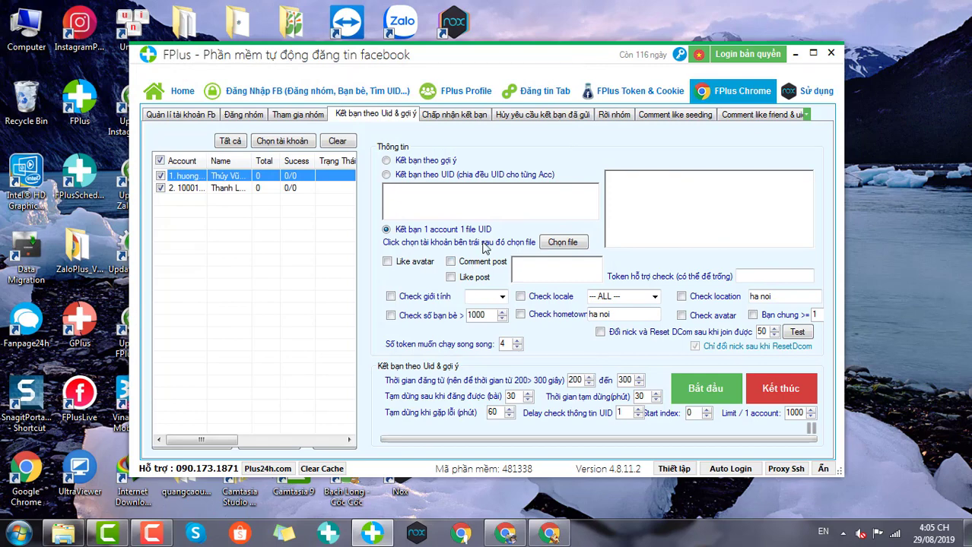
Set the friend-adding mode to Kết bạn theo gợi ý and enable Like avatar and Like post.
{"action": "left_click", "coordinate": [386, 160]}
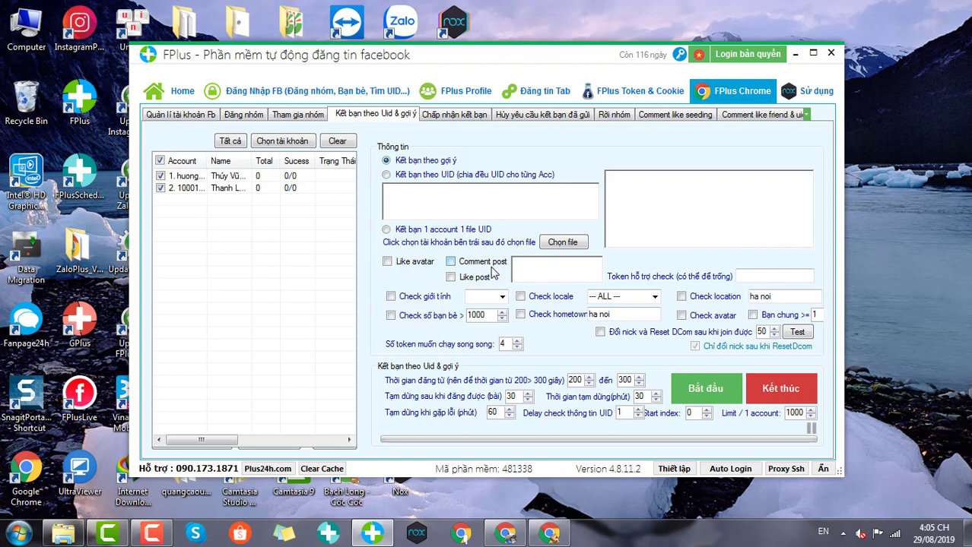
{"action": "left_click", "coordinate": [520, 270]}
{"action": "left_click", "coordinate": [392, 263]}
{"action": "left_click", "coordinate": [450, 277]}
Review the country options of the Check locale filter and the saved accounts on the Đăng Nhập FB page.
{"action": "left_click", "coordinate": [654, 296]}
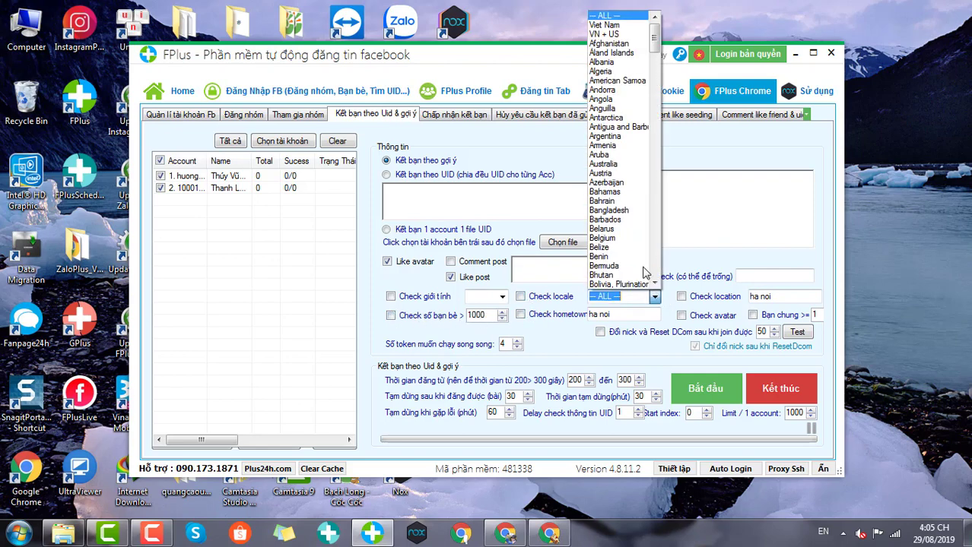
{"action": "left_click", "coordinate": [554, 318]}
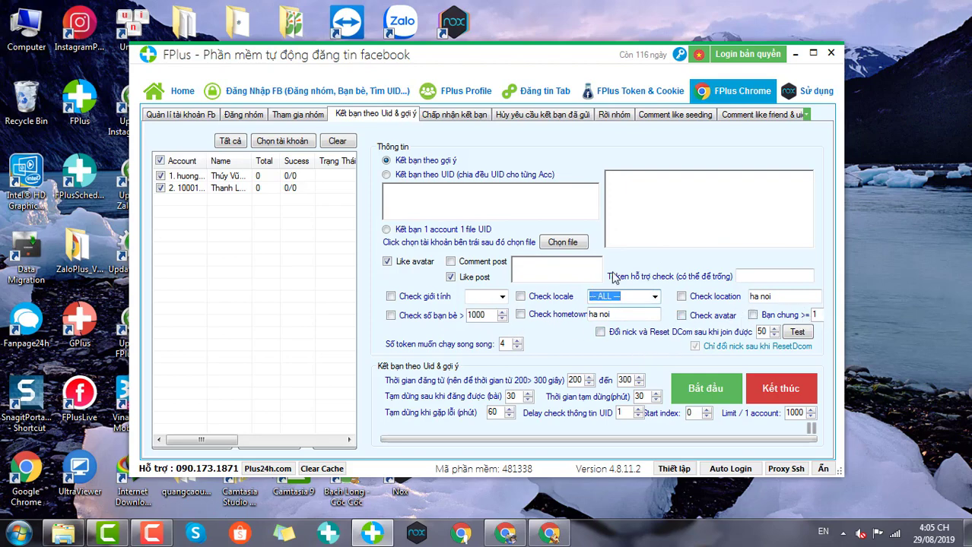
{"action": "left_click", "coordinate": [740, 278]}
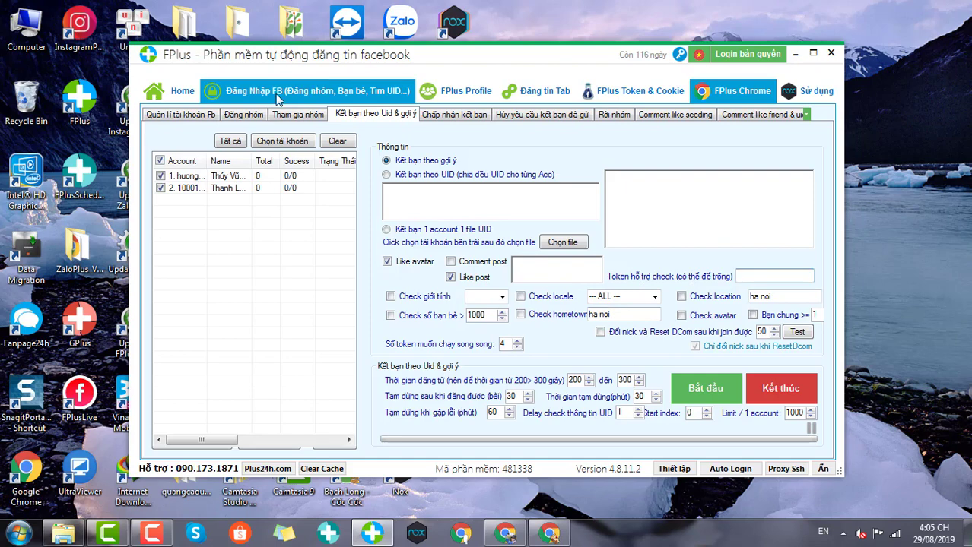
{"action": "left_click", "coordinate": [279, 95]}
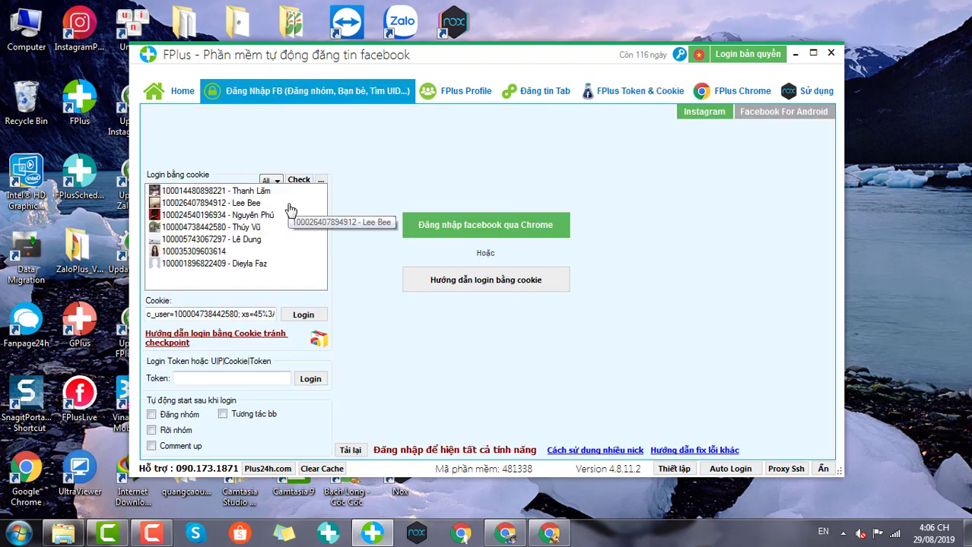
{"action": "left_click", "coordinate": [723, 93]}
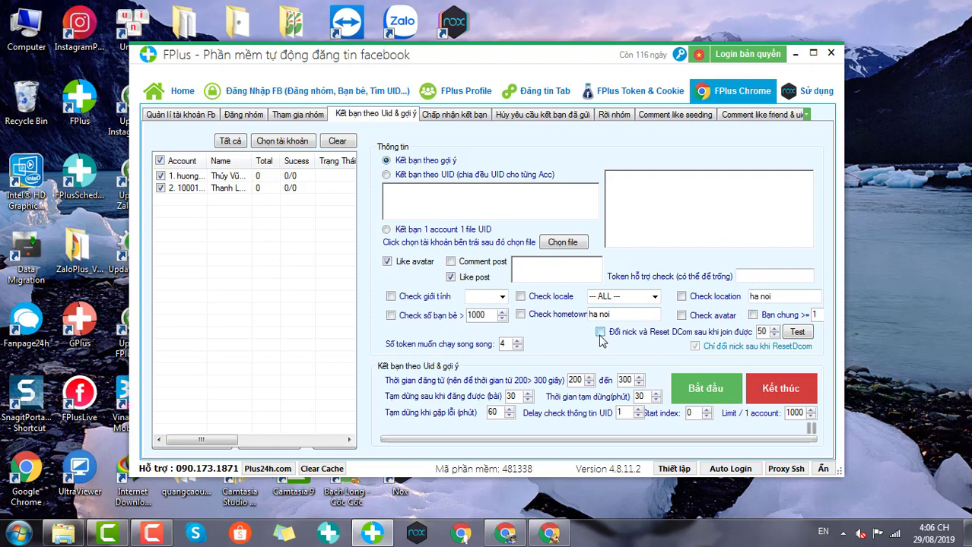
Set Limit / 1 account to 5 and start the automatic friend requests, dismissing Chrome's restore prompt.
{"action": "left_click", "coordinate": [160, 177]}
{"action": "double_click", "coordinate": [792, 413]}
{"action": "type", "text": "5"}
{"action": "left_click", "coordinate": [703, 391]}
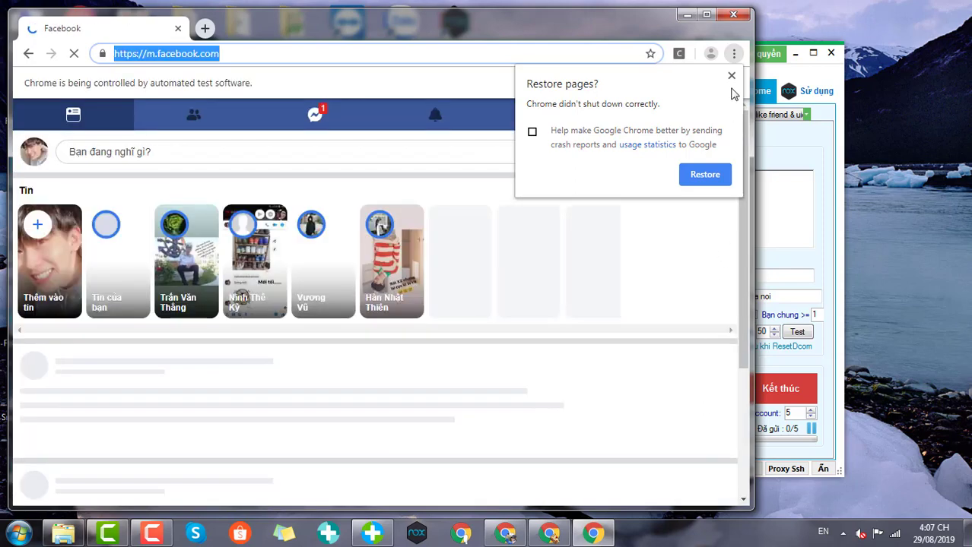
{"action": "left_click", "coordinate": [731, 76]}
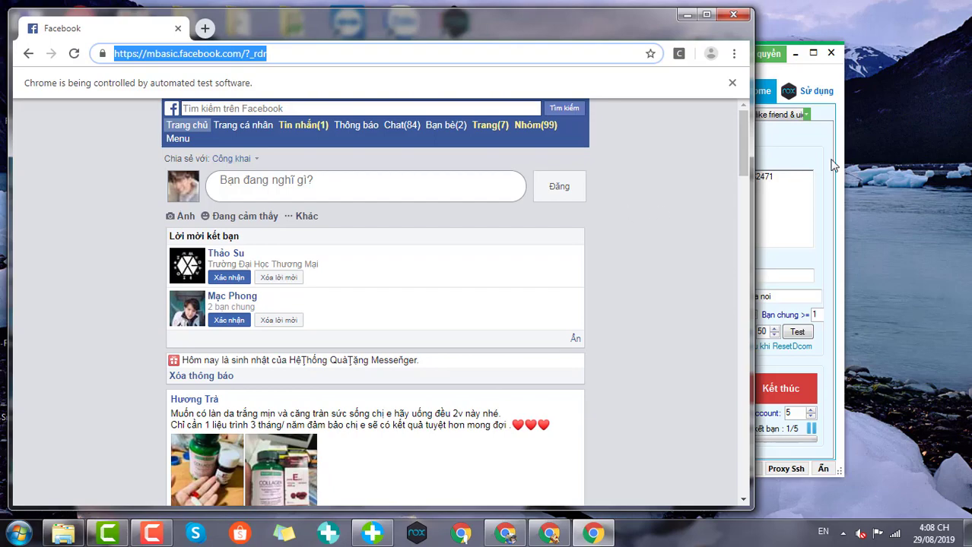
Switch to the FPlus window, move it clear of the screen edge, and examine the Add friend entry in the log.
{"action": "left_click", "coordinate": [808, 152]}
{"action": "left_click_drag", "start_coordinate": [551, 76], "coordinate": [662, 116]}
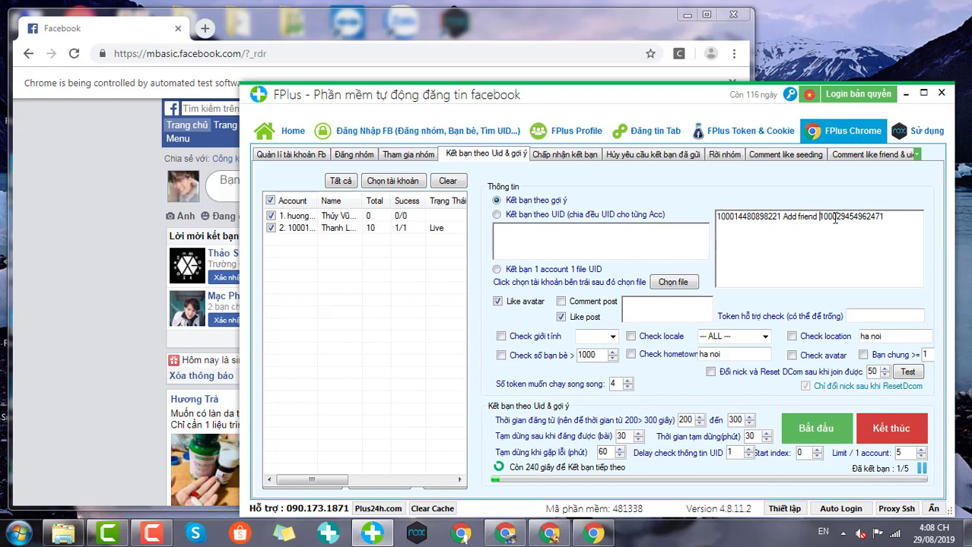
{"action": "left_click_drag", "start_coordinate": [819, 217], "coordinate": [894, 216]}
{"action": "left_click", "coordinate": [896, 221]}
{"action": "left_click_drag", "start_coordinate": [586, 109], "coordinate": [575, 81]}
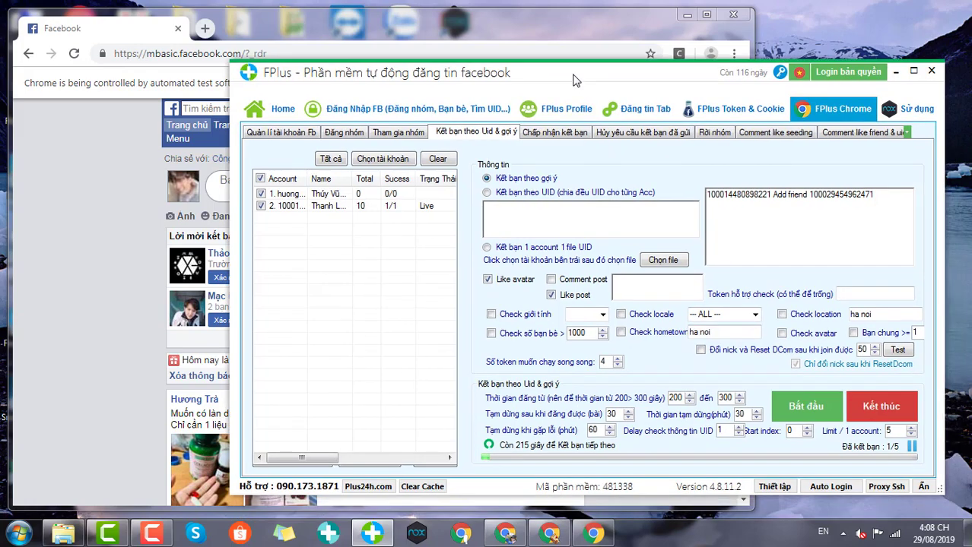